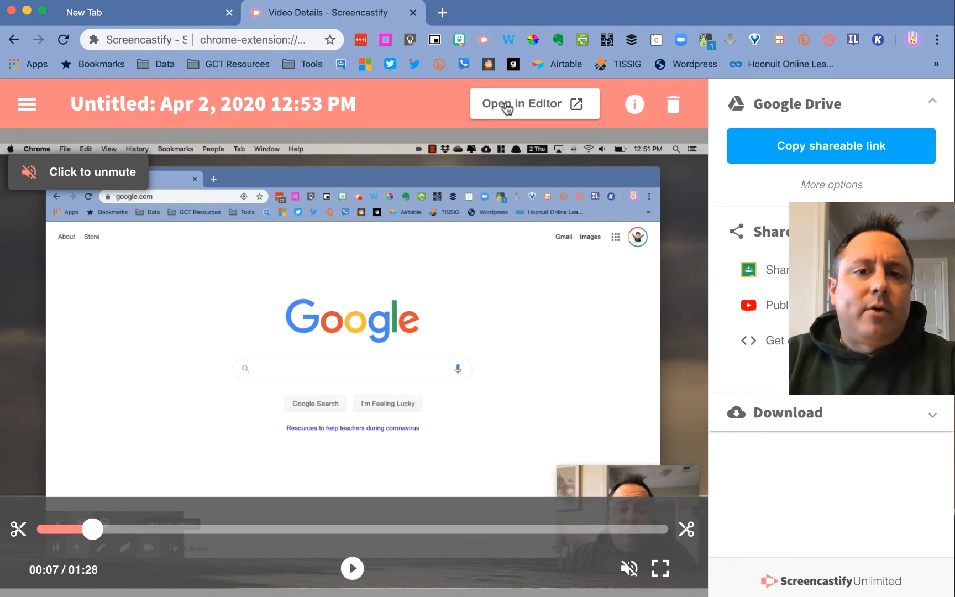
- Open the untitled recording in the editor and look over the editor's main menu
click(507, 108)
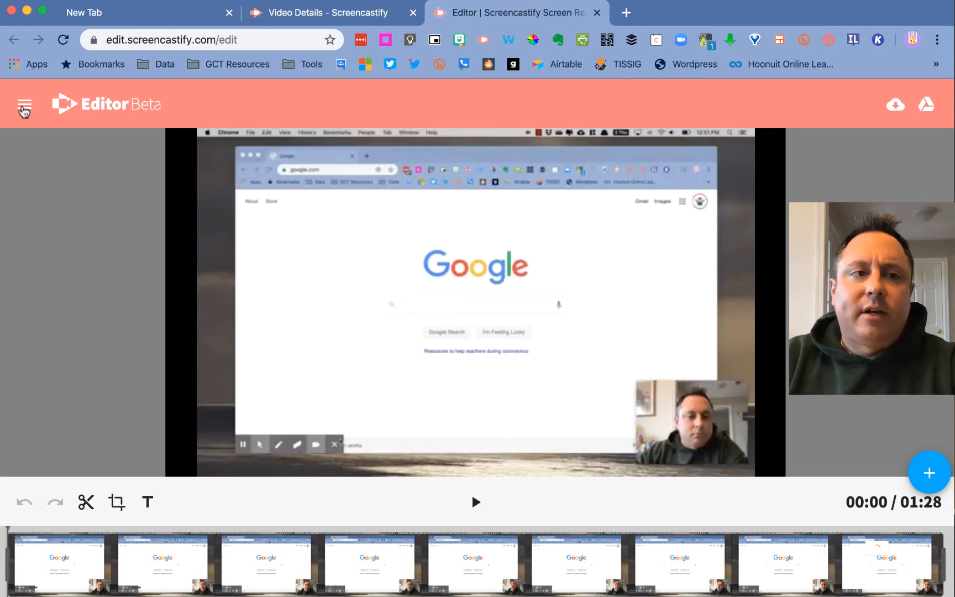
click(23, 105)
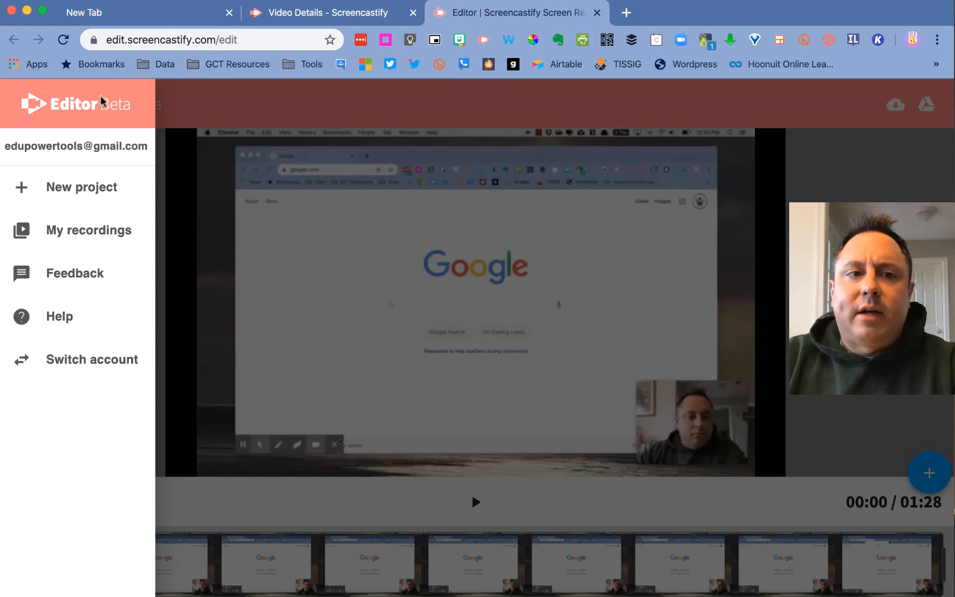
click(221, 95)
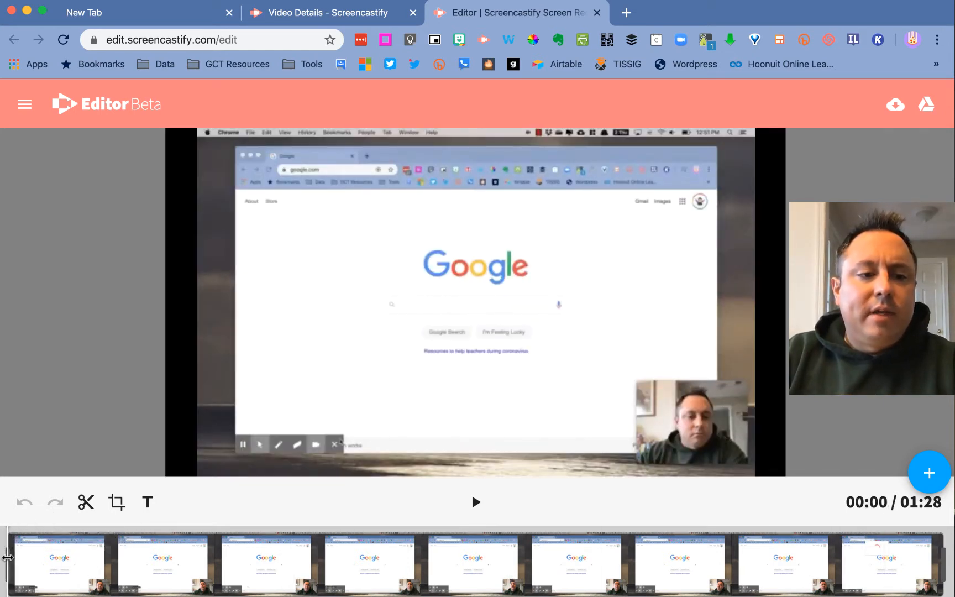
- Trim the start and end of the clip to shorten the video to 35 seconds
mouse_move(7, 557)
mouse_down()
mouse_move(65, 558)
mouse_move(4, 563)
mouse_up()
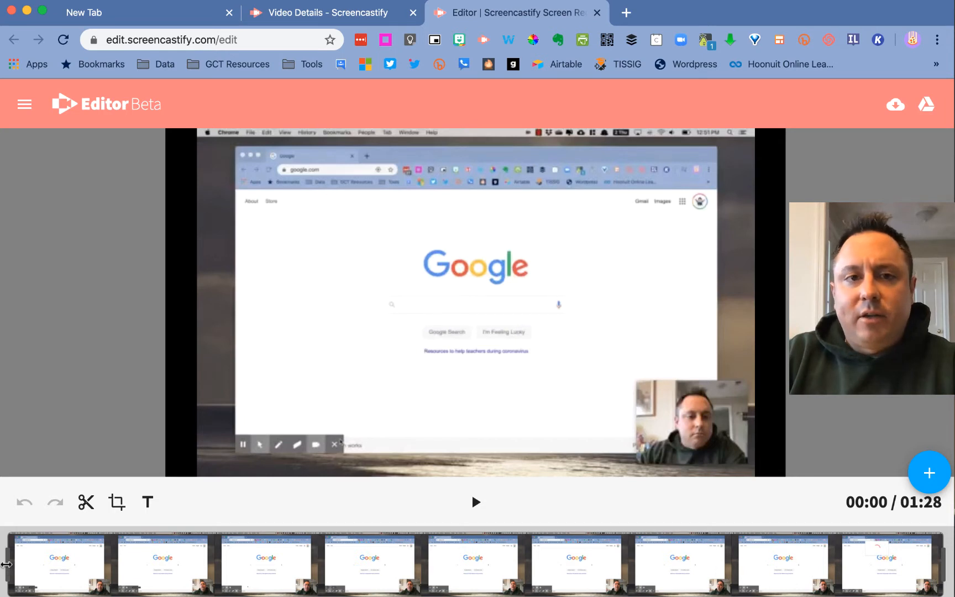
drag(7, 564, 67, 563)
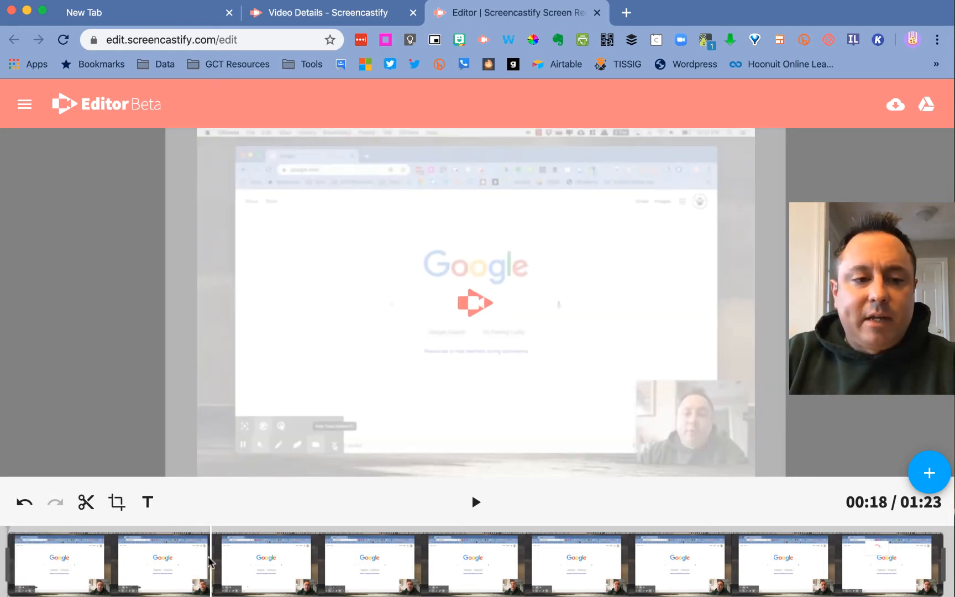
drag(2, 561, 113, 566)
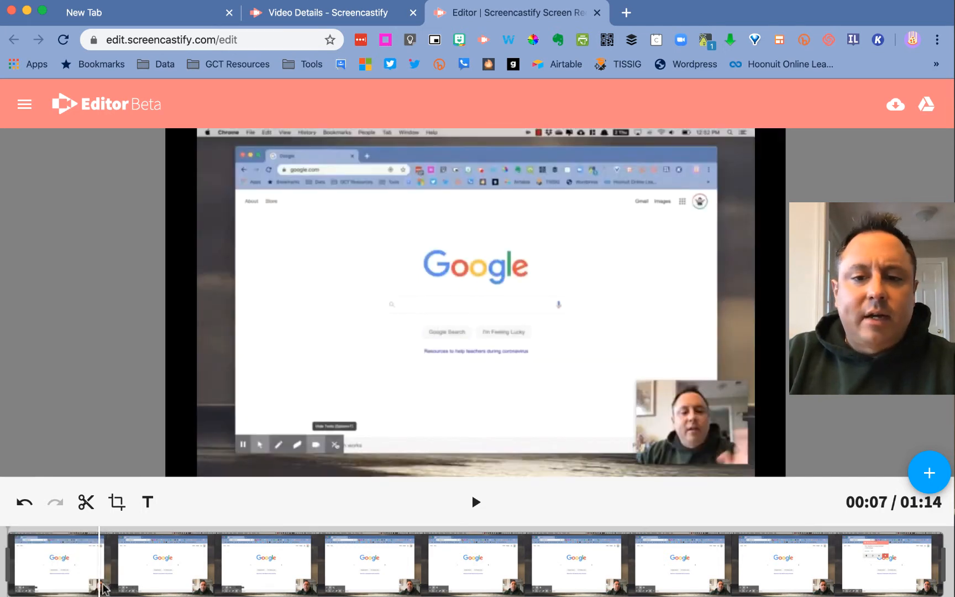
drag(943, 563, 533, 571)
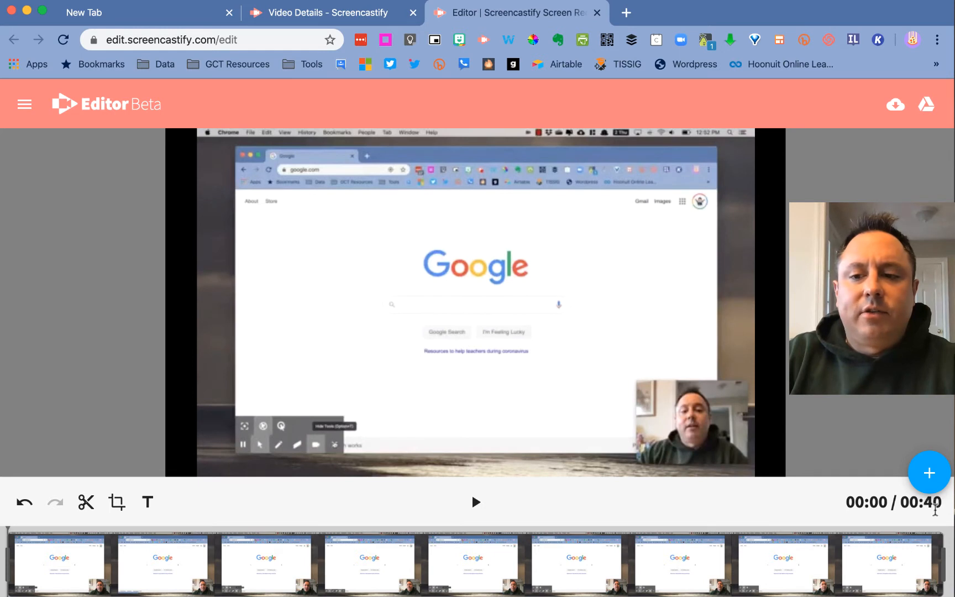
drag(944, 562, 828, 562)
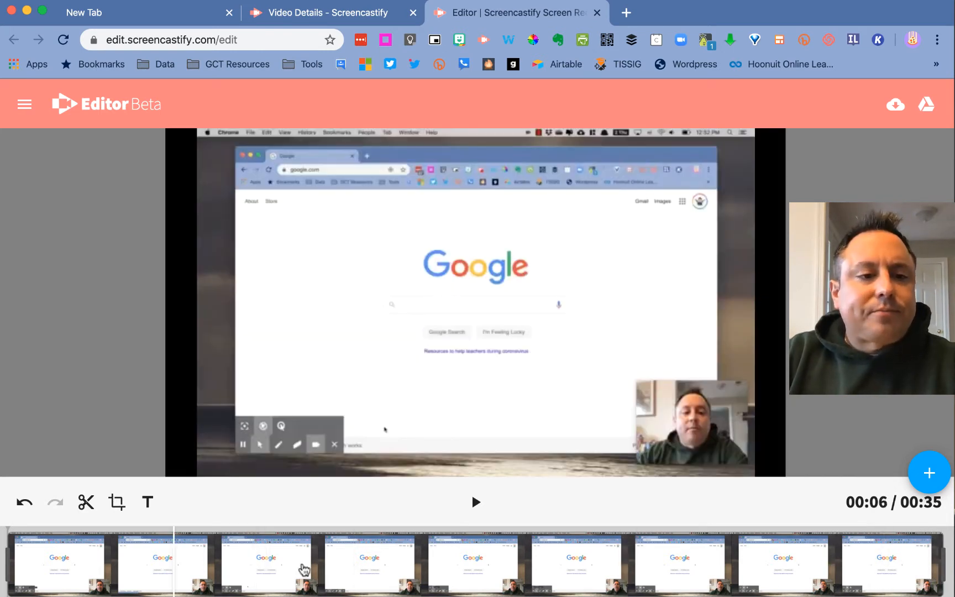
- Split the clip at about 00:09 and 00:15, and delete the middle section
click(304, 569)
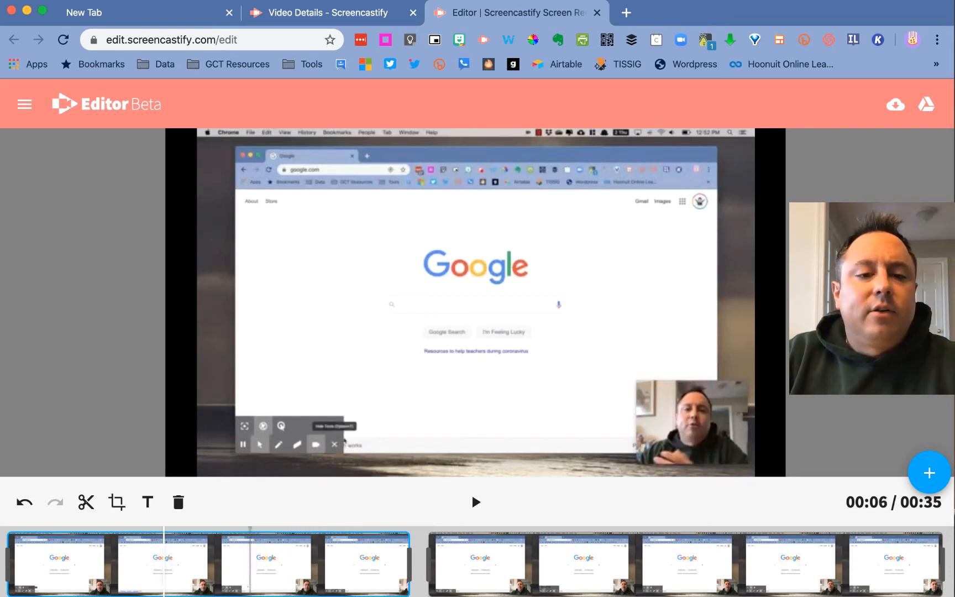
click(85, 503)
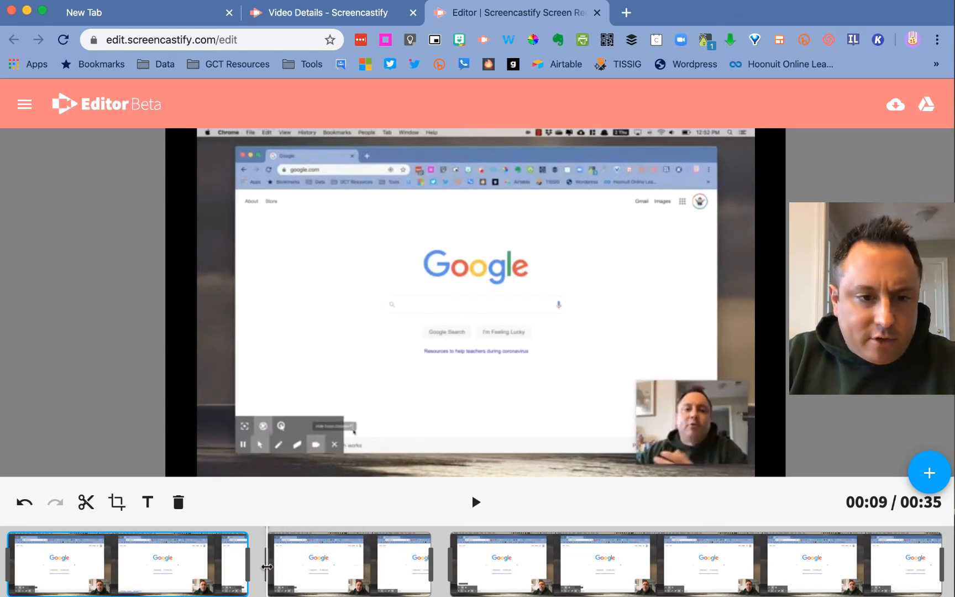
click(267, 566)
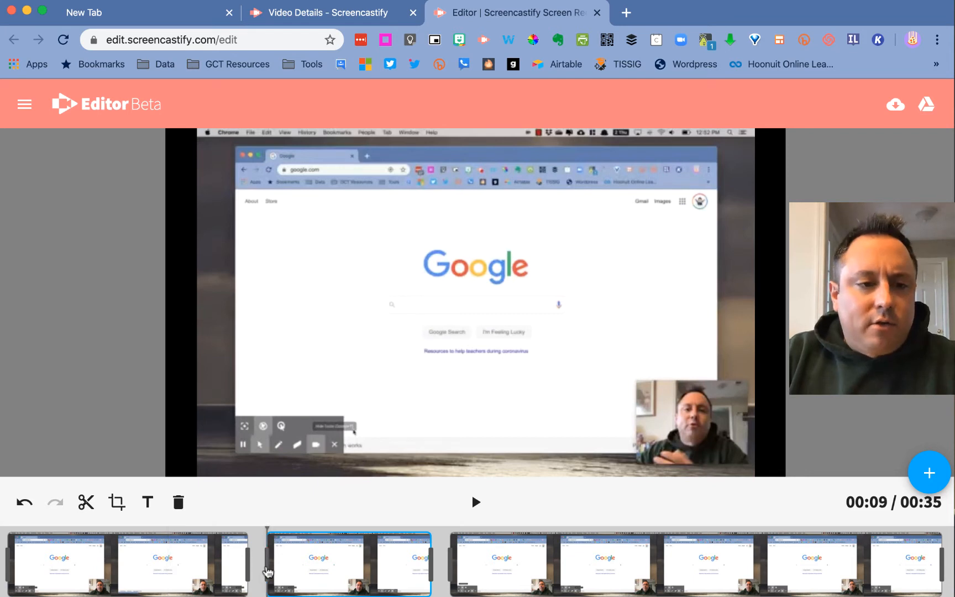
click(85, 503)
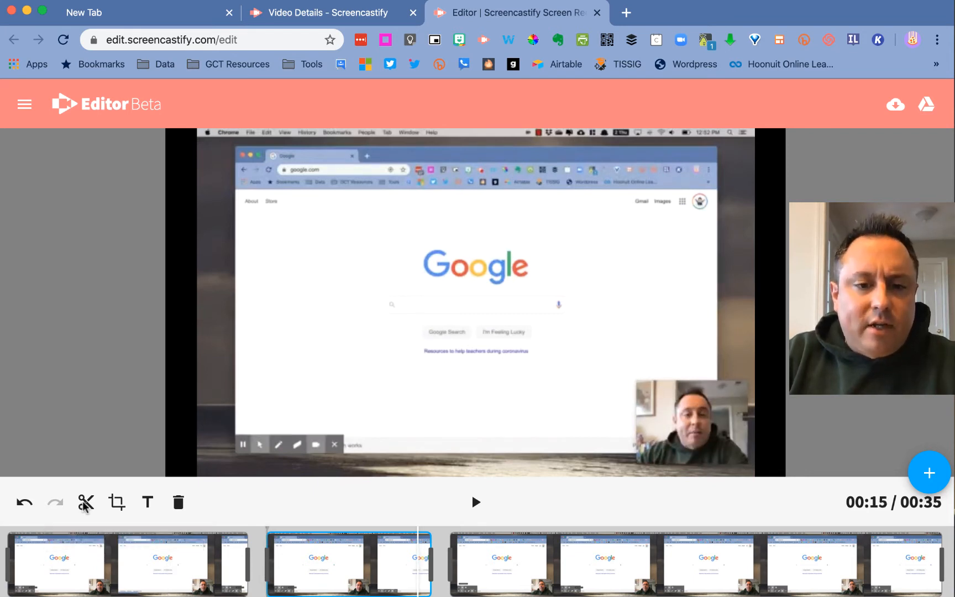
click(396, 569)
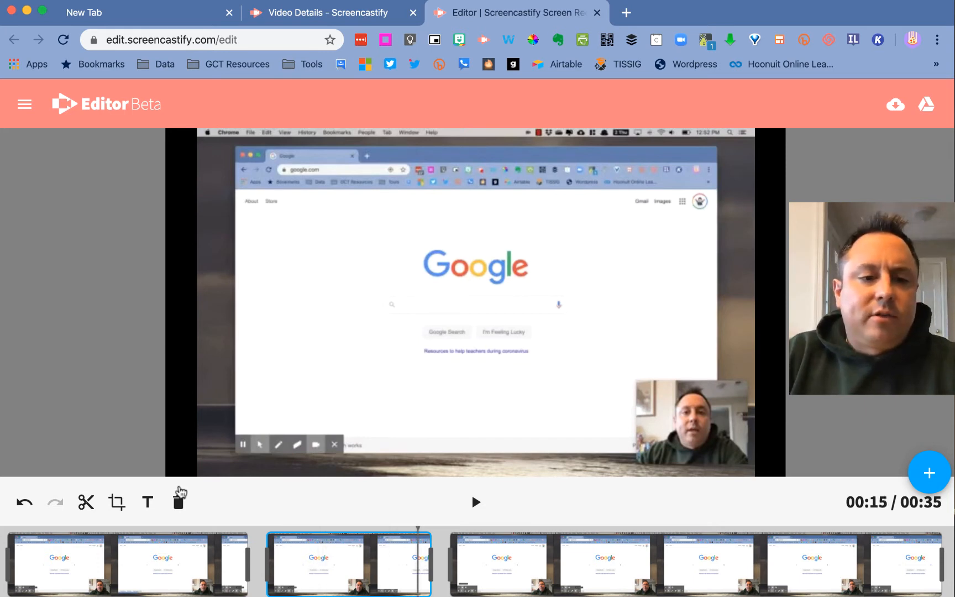
click(178, 502)
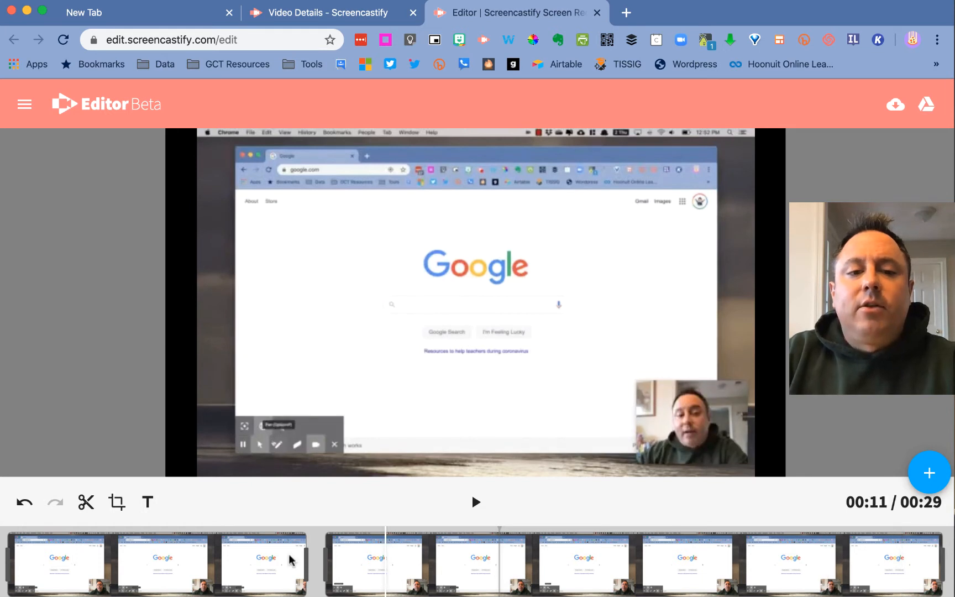
- Crop the second clip to the browser window, leaving out the surrounding desktop
click(424, 567)
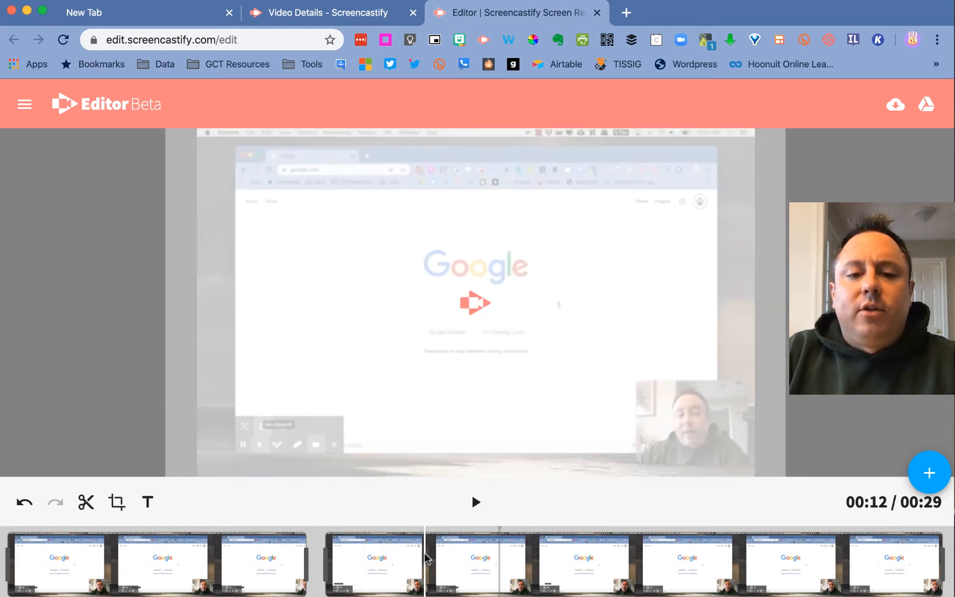
click(479, 550)
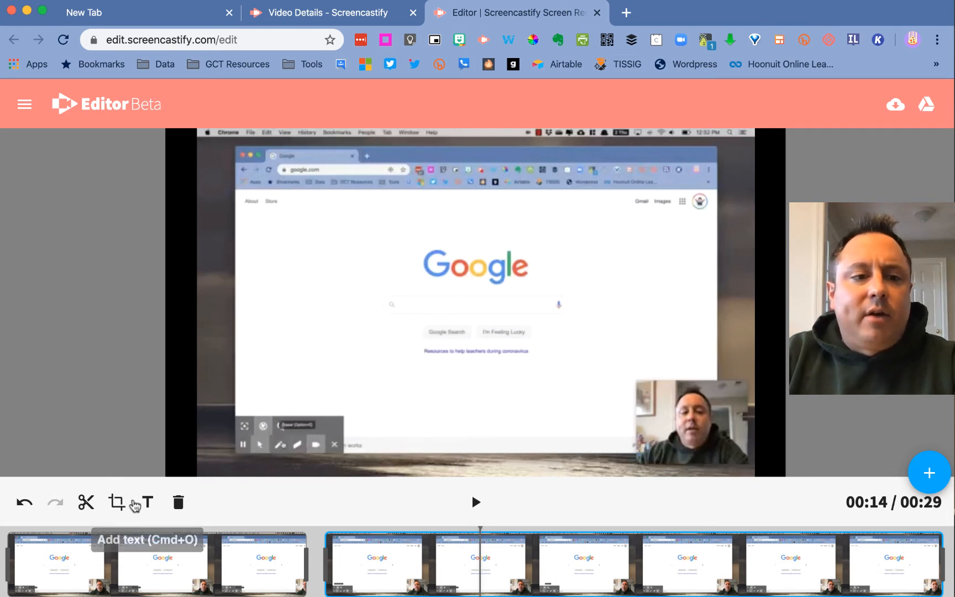
click(117, 503)
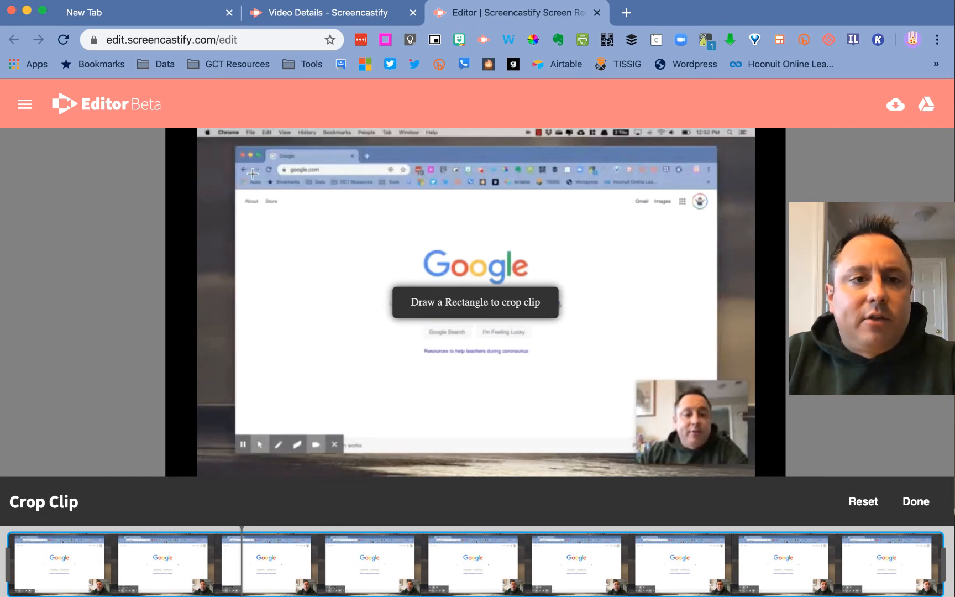
drag(237, 147, 720, 456)
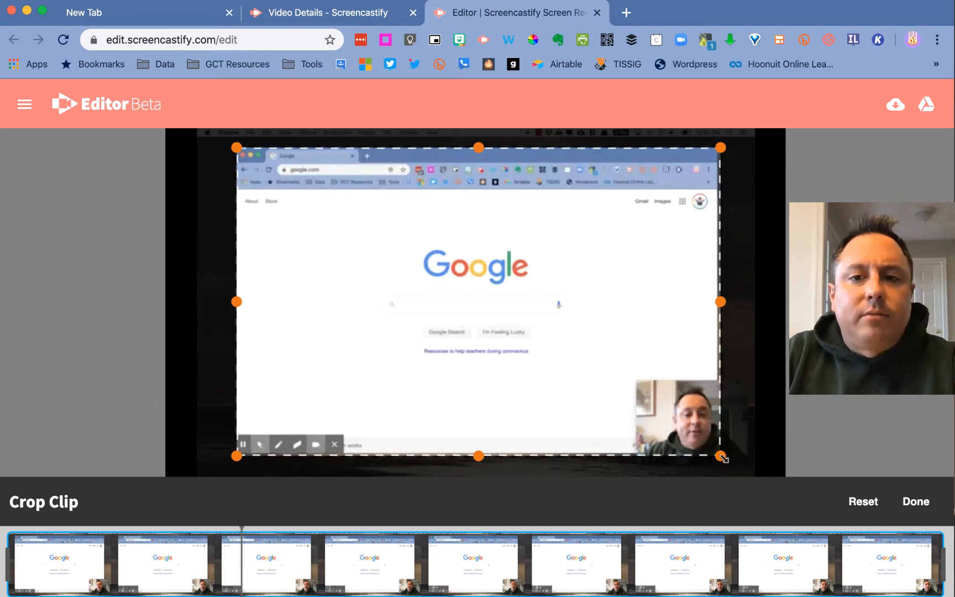
click(922, 502)
click(435, 560)
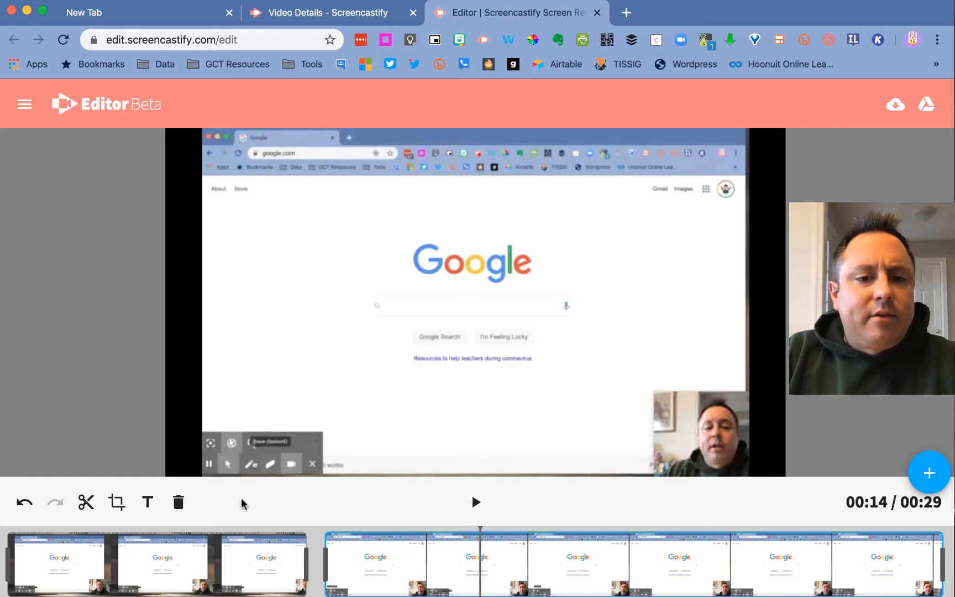
- Add the text "Hi this is some text" to the cropped second clip
click(181, 528)
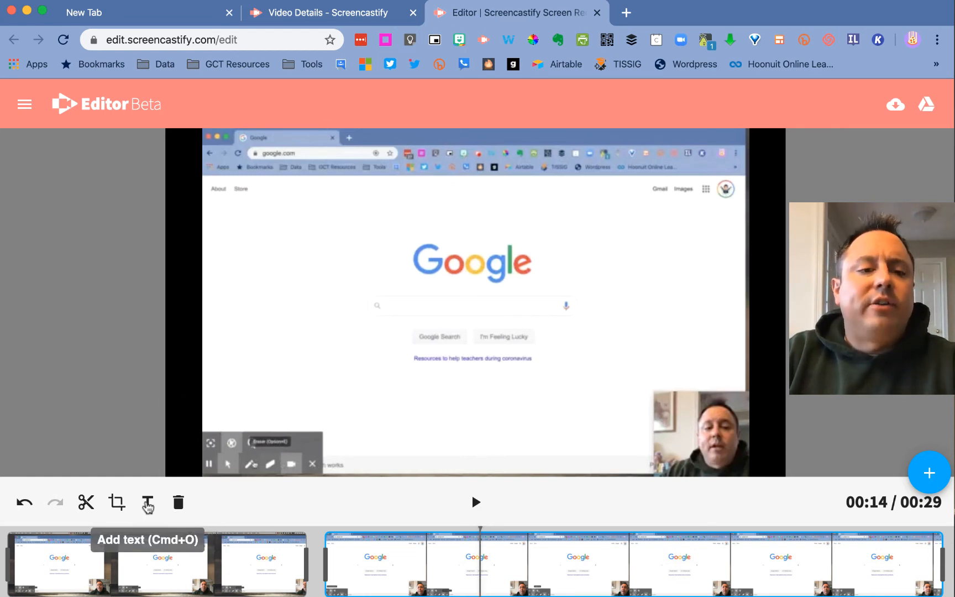
click(147, 504)
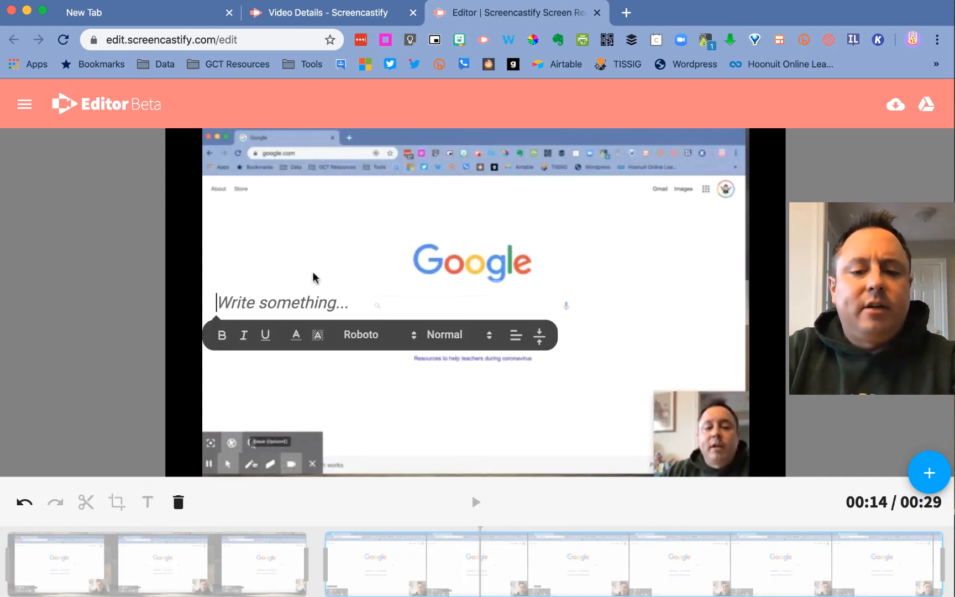
text(Hi ther)
key(BackSpace)
key(BackSpace)
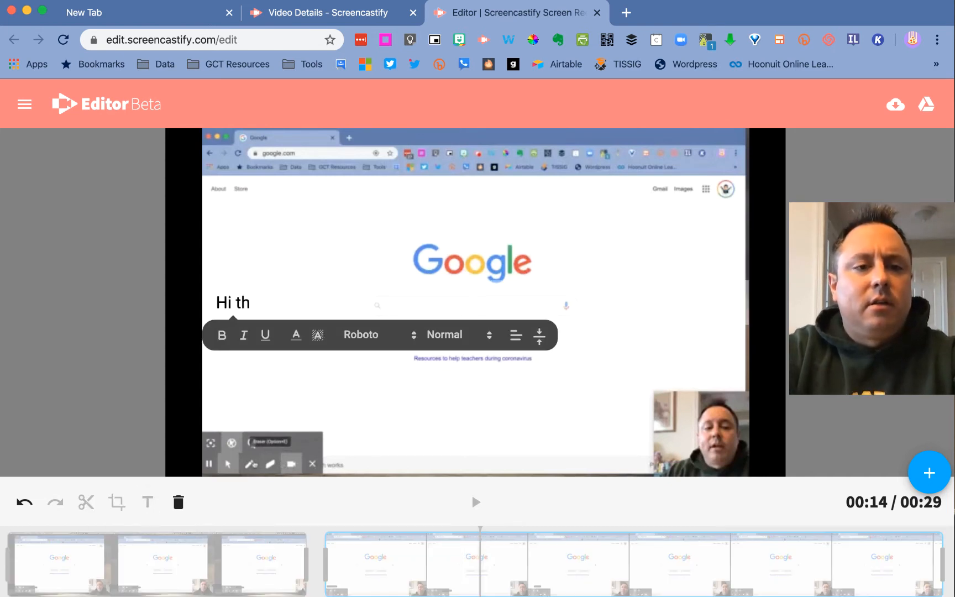
text(is is some text)
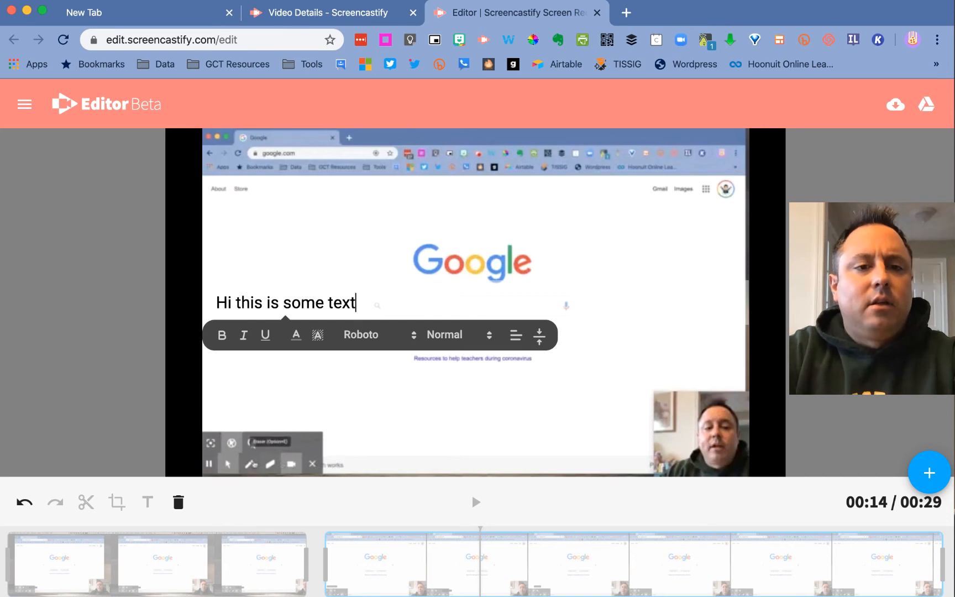
- Set the whole overlay text to the Anton font and Huge size
click(381, 342)
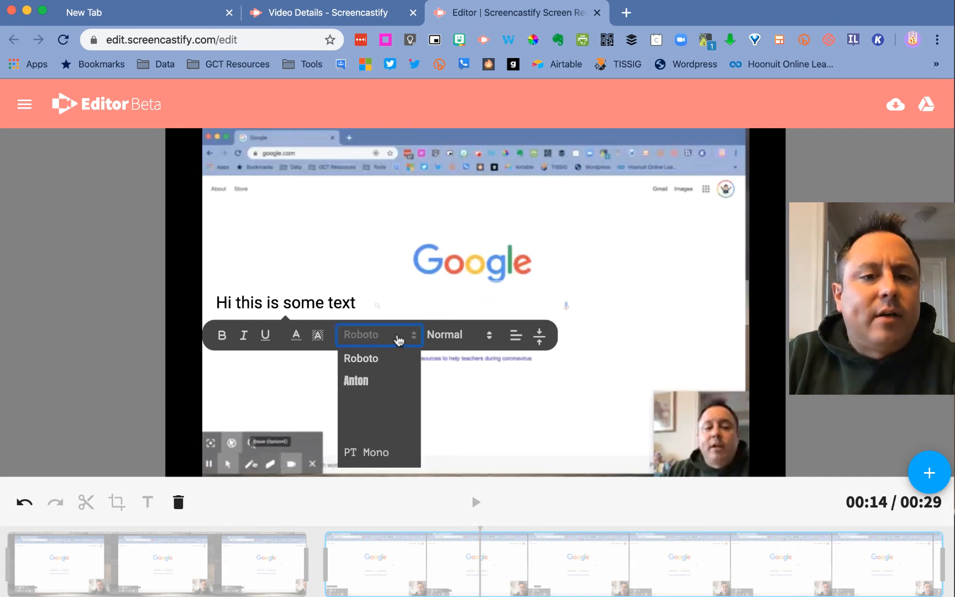
click(387, 376)
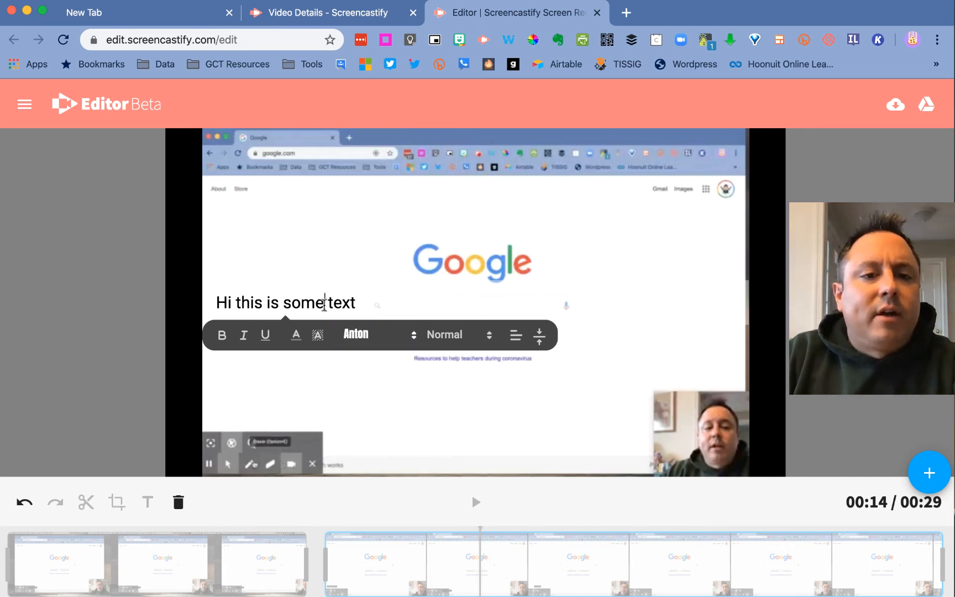
triple_click(325, 301)
click(354, 335)
click(388, 390)
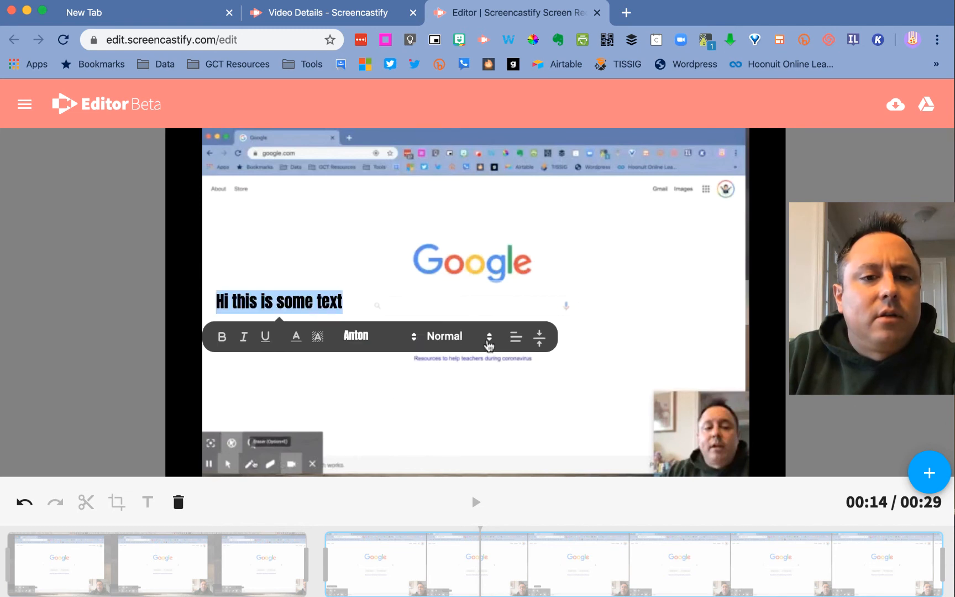
click(489, 335)
click(459, 434)
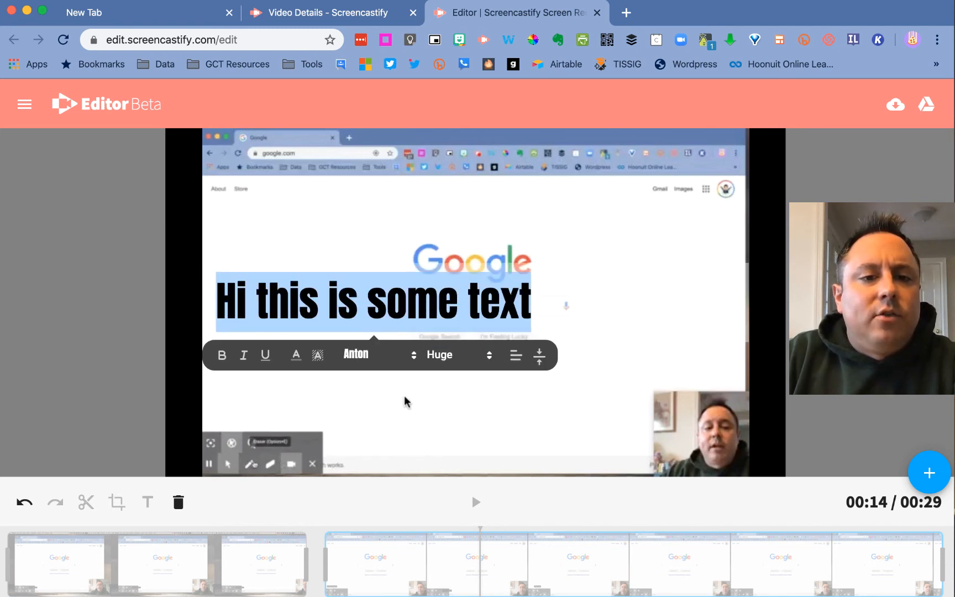
- Give the overlay text a light blue background and white lettering
click(318, 355)
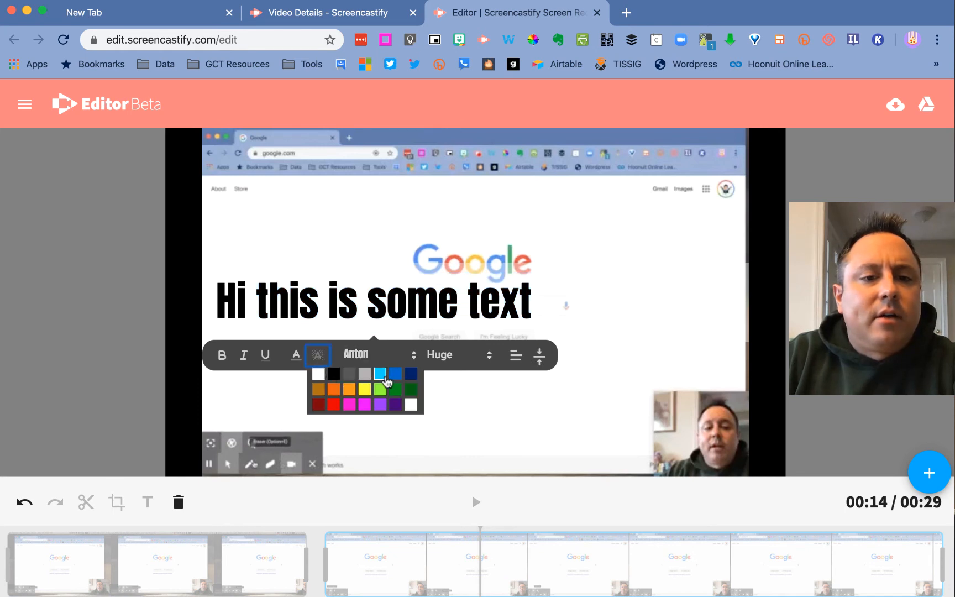
click(381, 376)
click(303, 359)
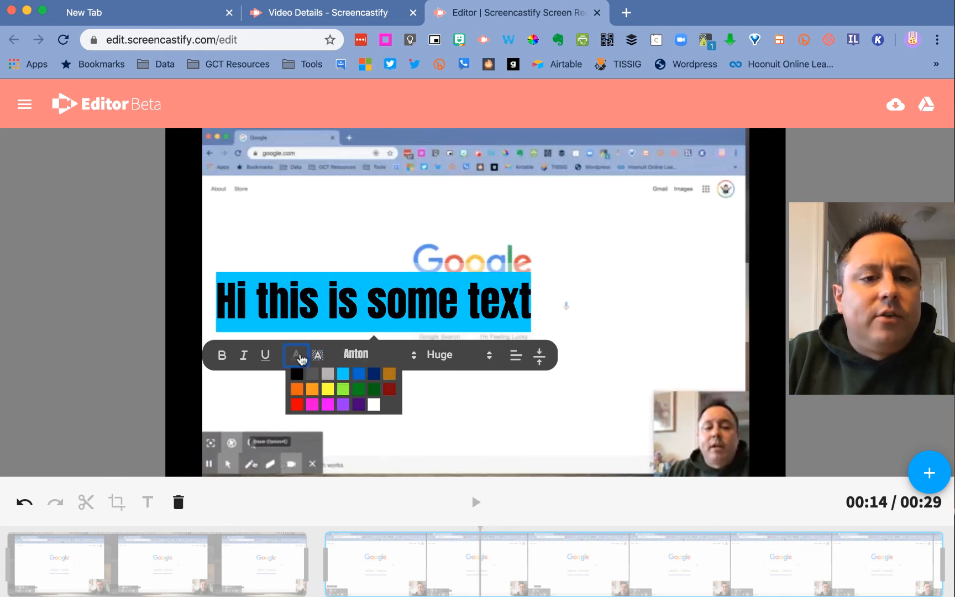
click(375, 408)
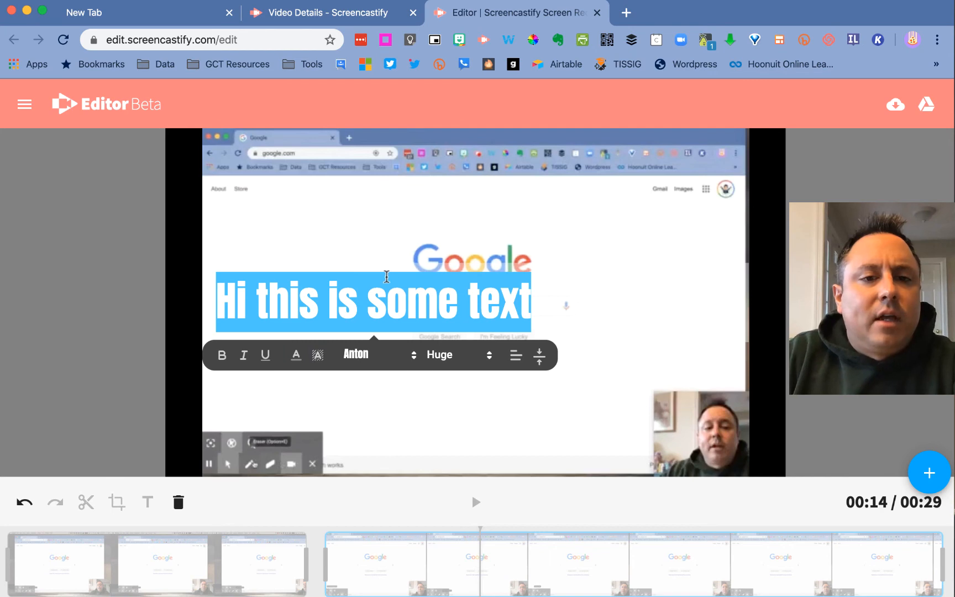
click(392, 303)
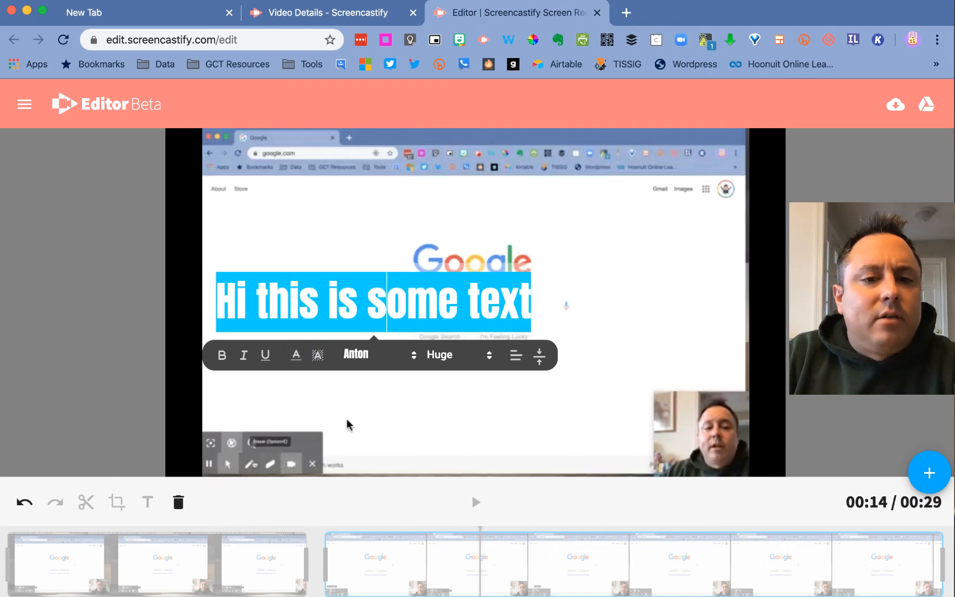
click(462, 403)
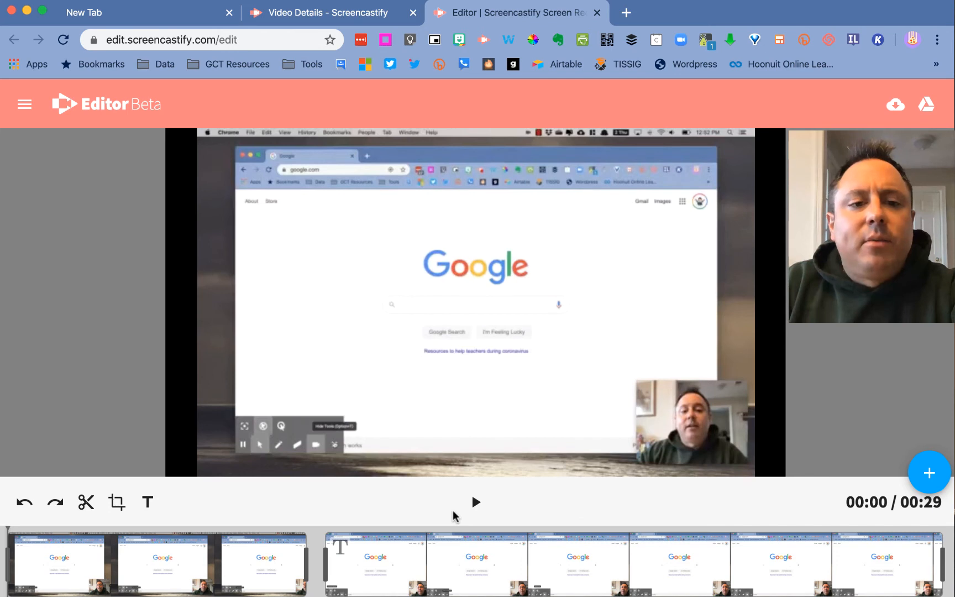
- Review the text clip on the timeline and show the sources for adding another clip
click(343, 531)
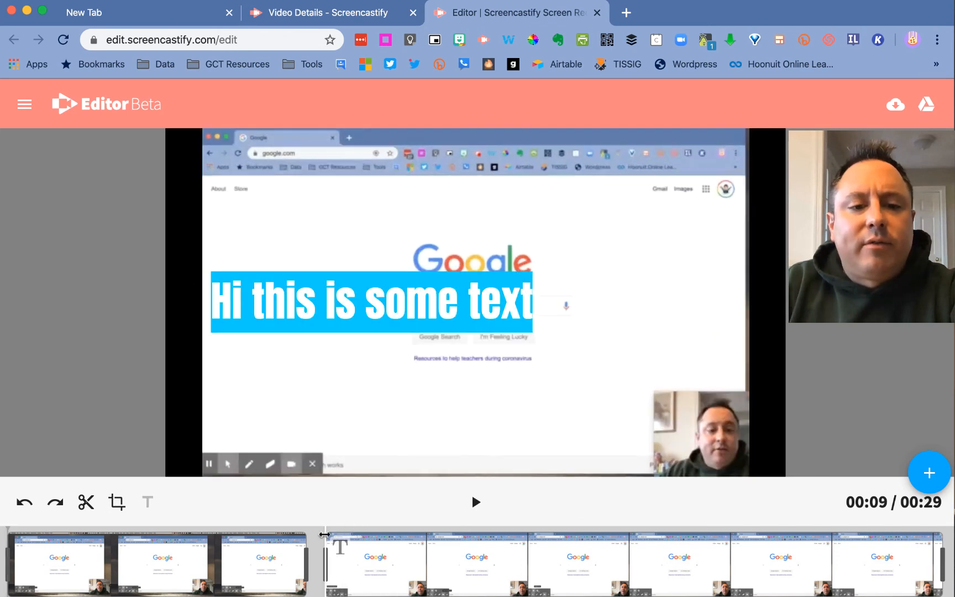
click(663, 531)
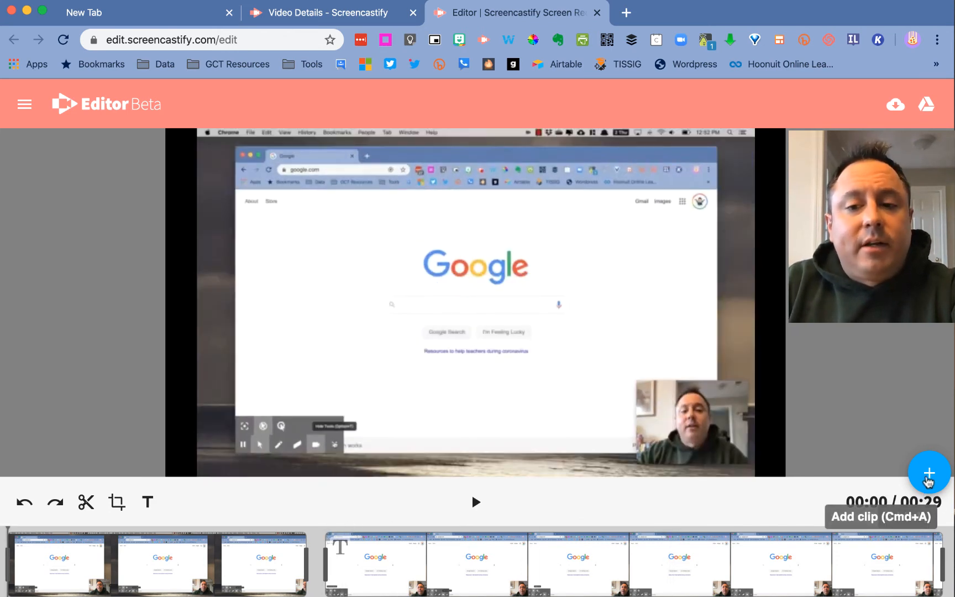
click(929, 480)
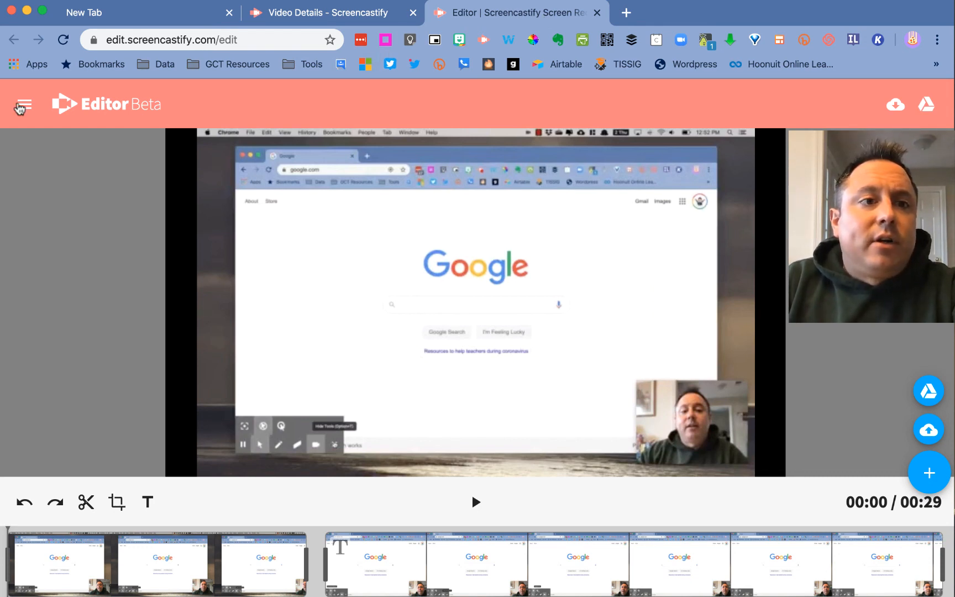
- Open the My recordings page from the editor
click(22, 105)
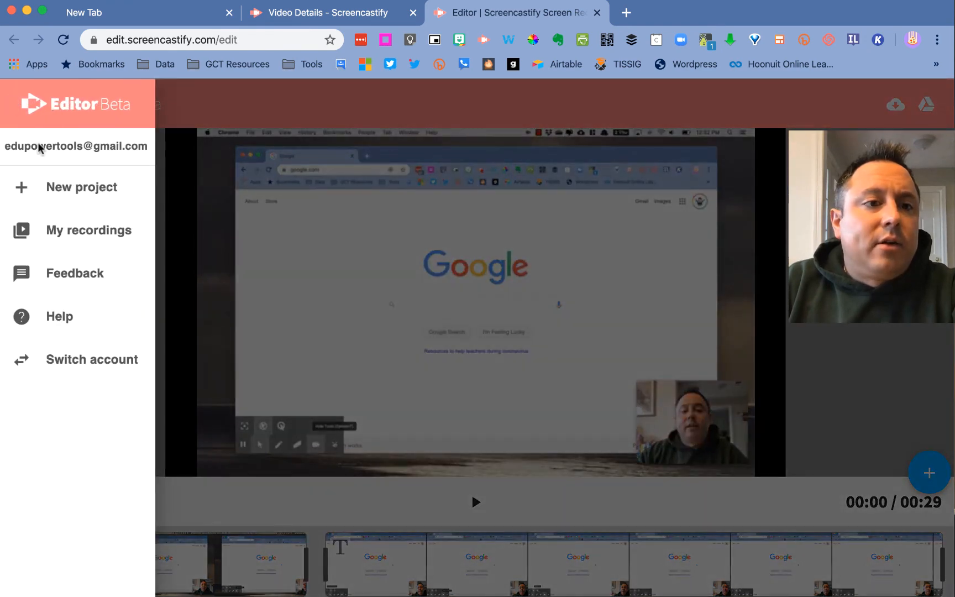
click(61, 228)
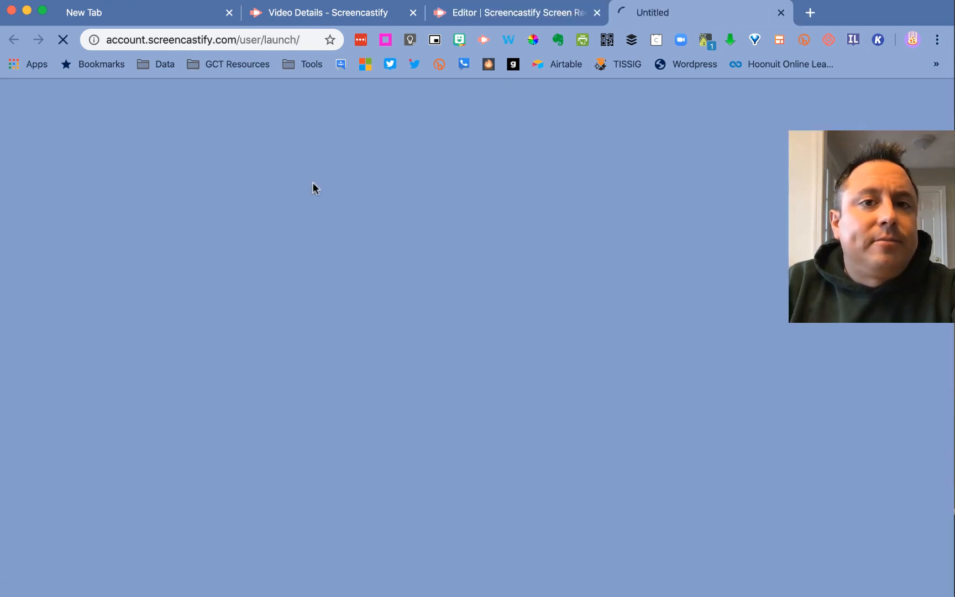